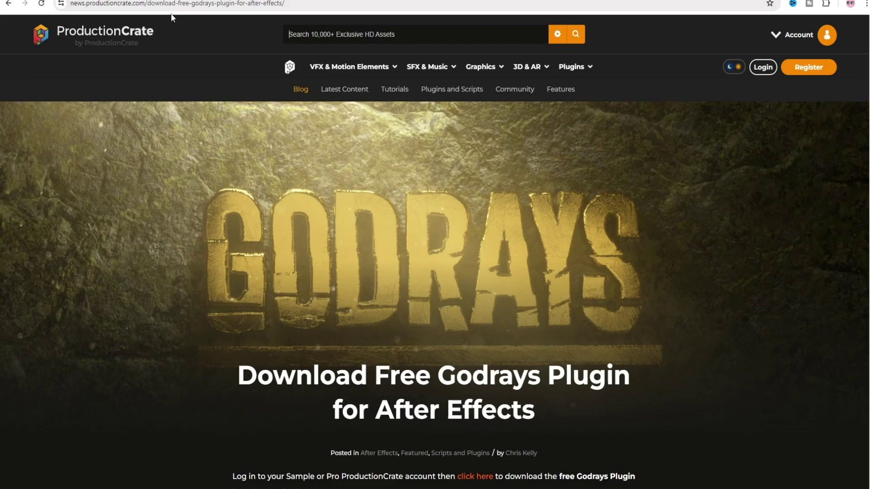
Step: Follow the Godrays plugin's download link and start signing up for the Sample plan with the $15/mo donation option turned off
left_click(470, 476)
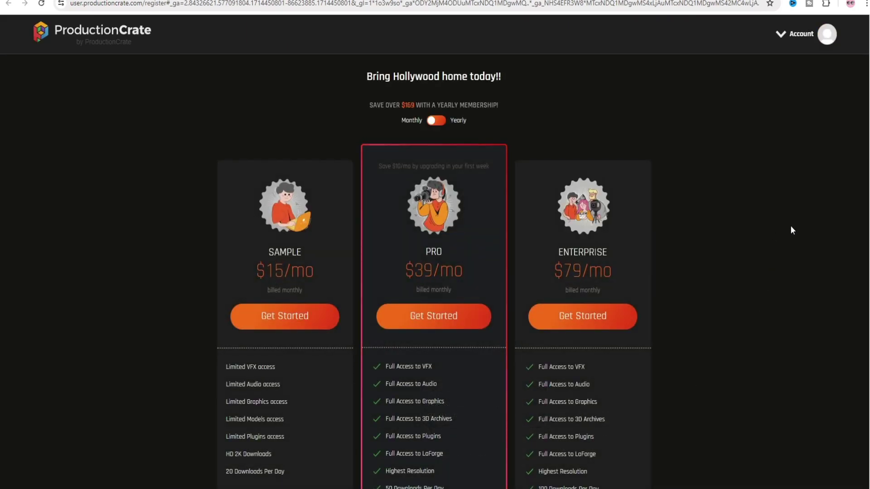
scroll(474, 452, "down", 1)
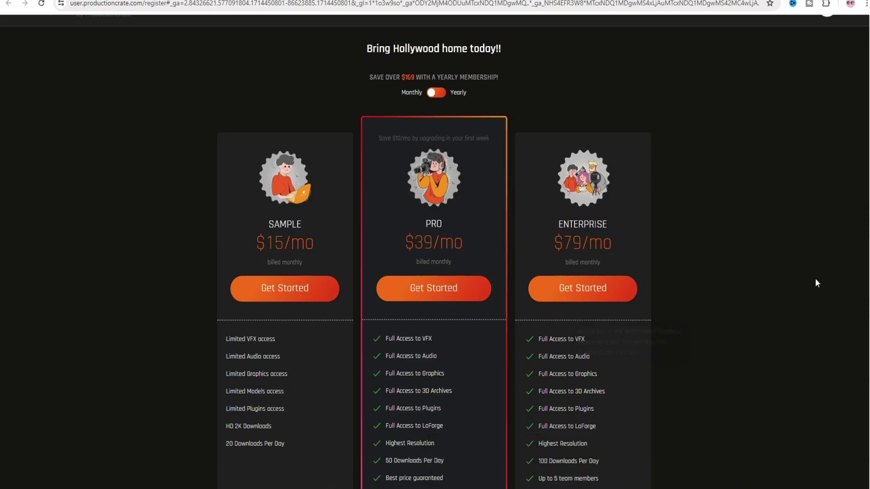
scroll(338, 433, "down", 3)
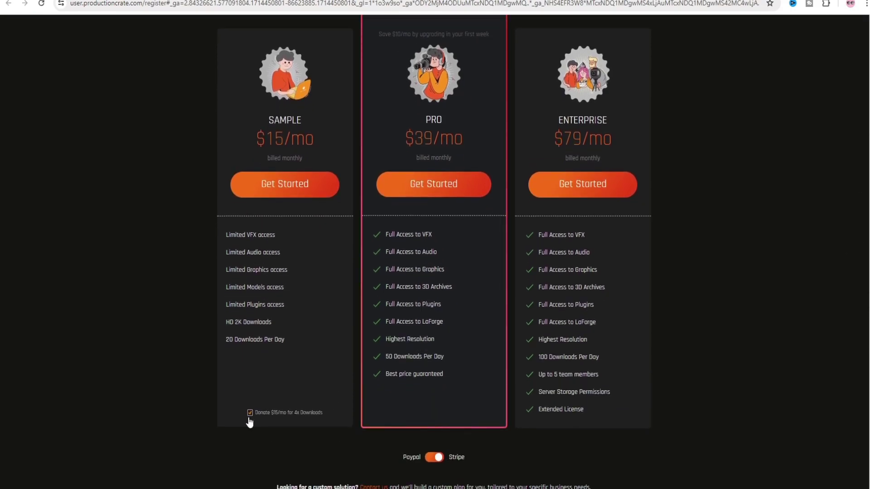
left_click(249, 414)
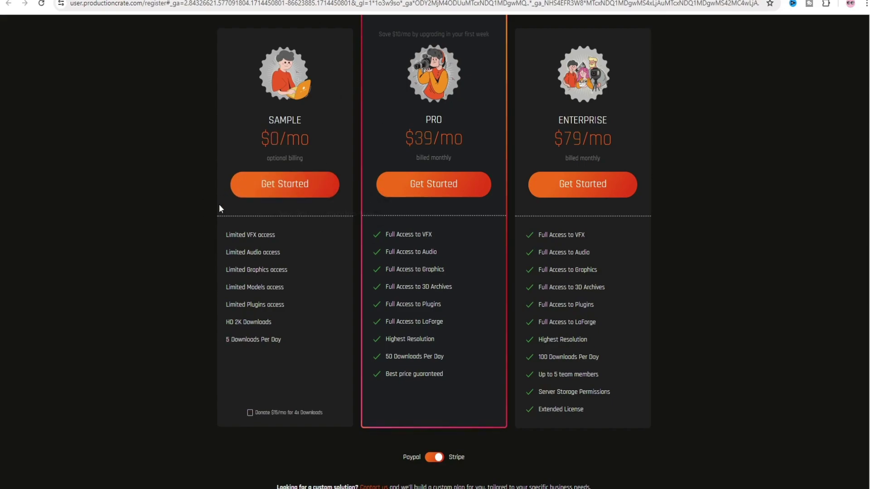
left_click(265, 187)
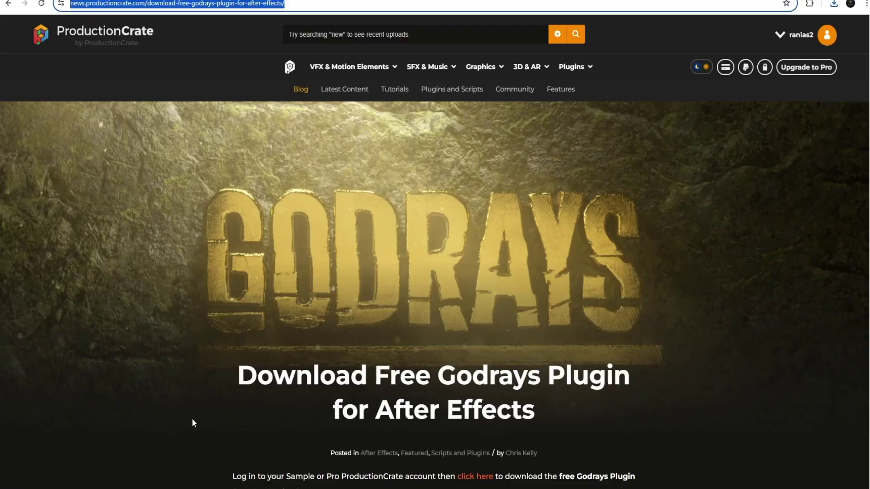
Step: Download the free Godrays plugin from the ProductionCrate article and open the downloaded archive Crates-Godrays (2).zip
left_click(146, 400)
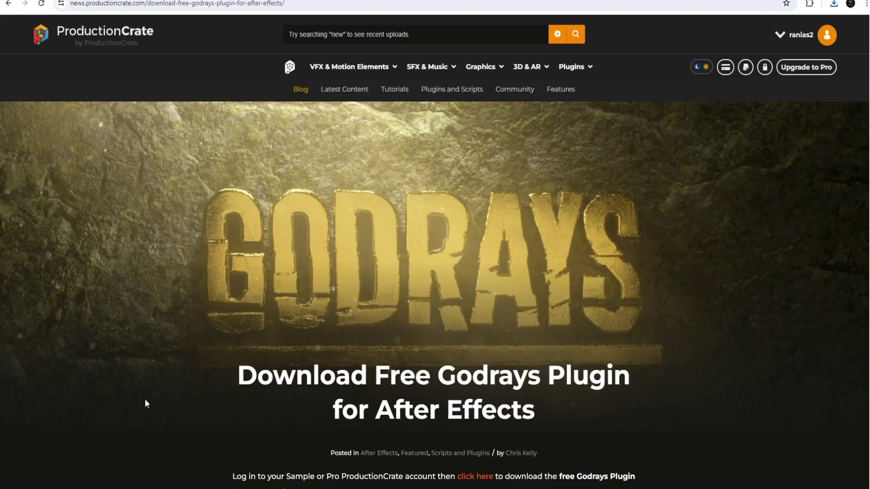
left_click(461, 477)
mouse_move(746, 34)
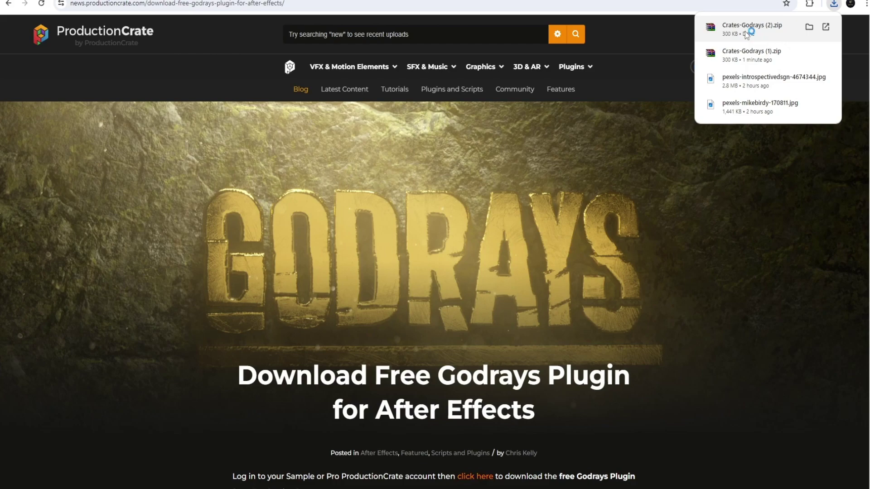
left_click(744, 32)
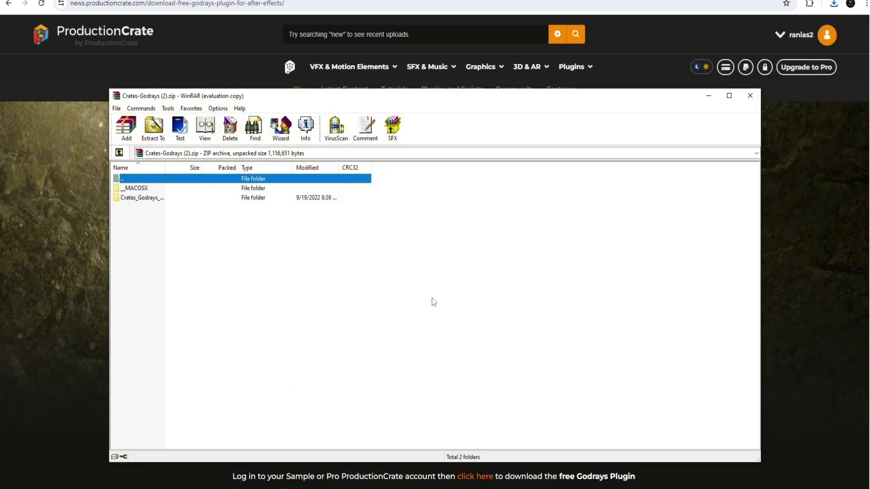
Step: Extract the archive's contents into a Crates-Godrays (2) folder on the Desktop and show that folder in a maximized window
left_click(467, 290)
left_click(289, 135)
left_click(431, 352)
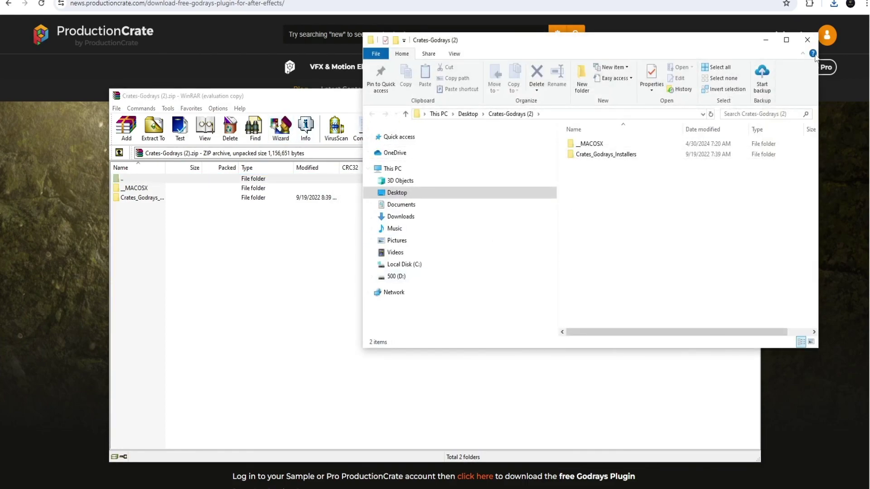
left_click(788, 40)
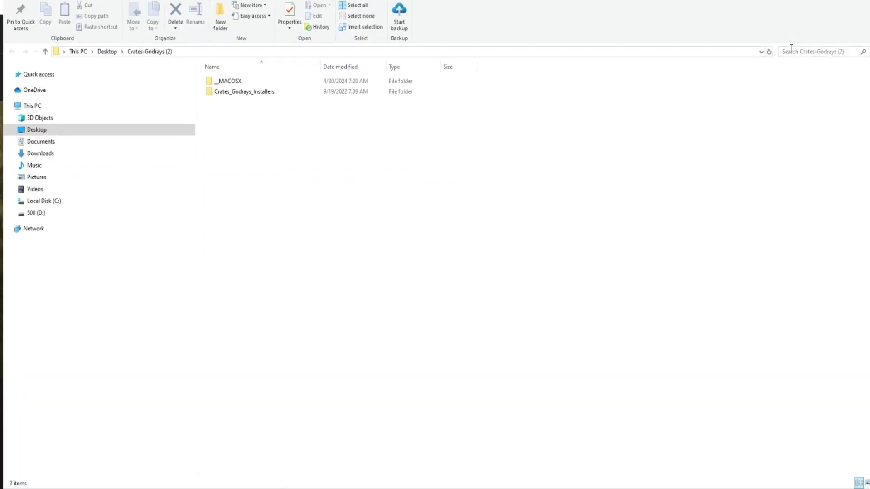
Step: Copy the Crate's Godrays plugin file from the win folder inside Crates_Godrays_Installers
double_click(248, 90)
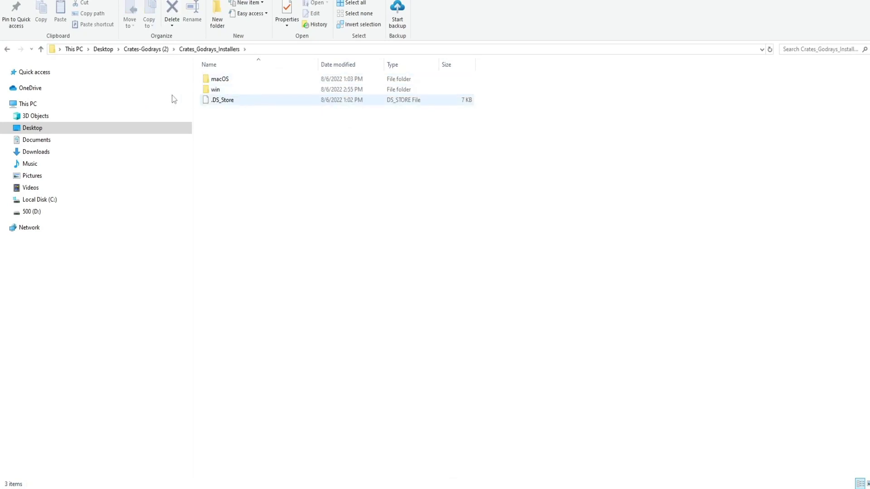
double_click(216, 90)
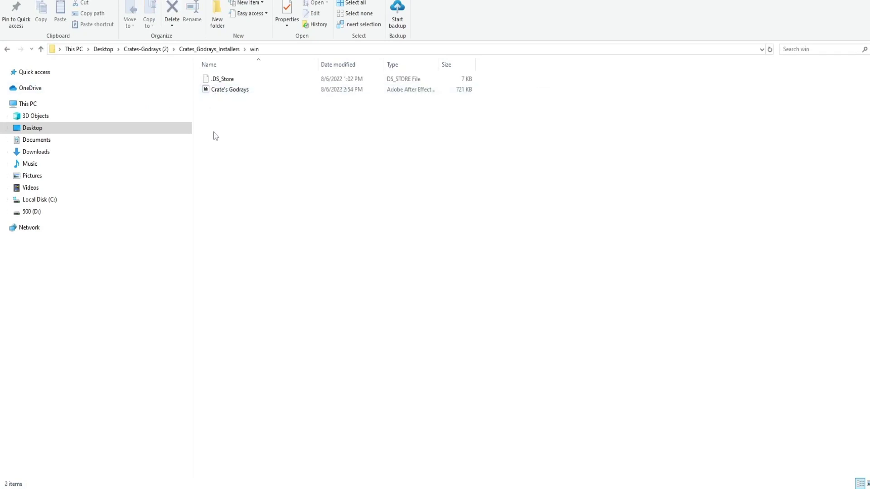
right_click(231, 90)
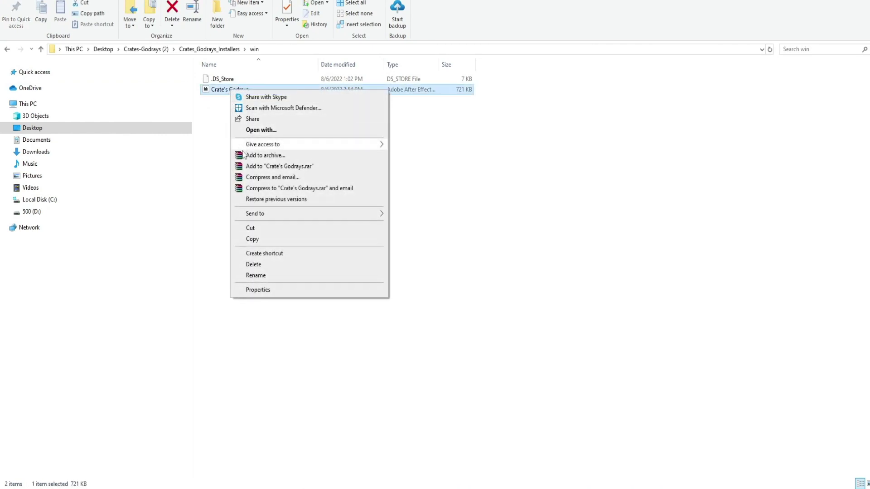
left_click(257, 239)
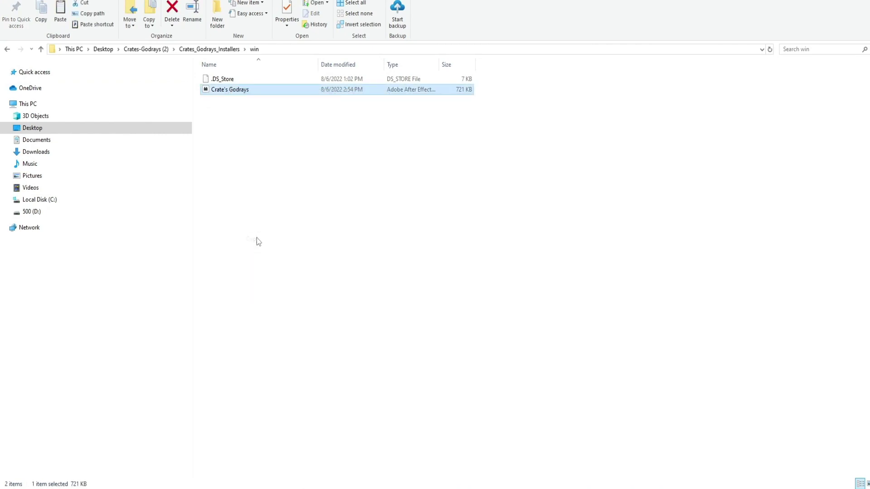
Step: Open the Plug-ins folder under Local Disk (C:), Program Files, Adobe, Adobe After Effects 2020, Support Files as the plugin's destination
left_click(82, 200)
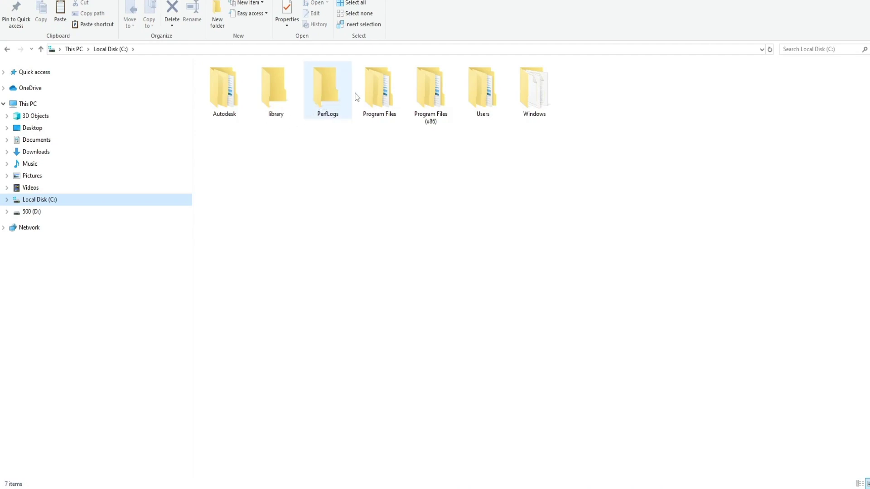
left_click(370, 92)
double_click(370, 92)
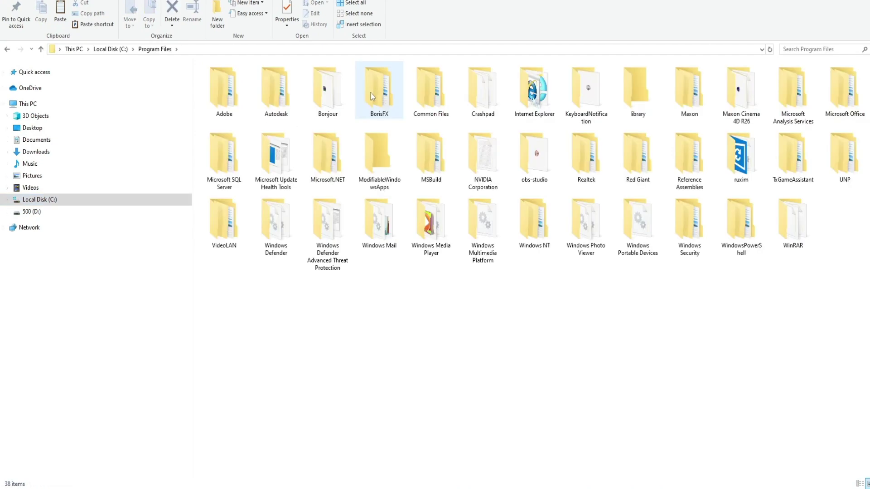
left_click(243, 103)
double_click(243, 103)
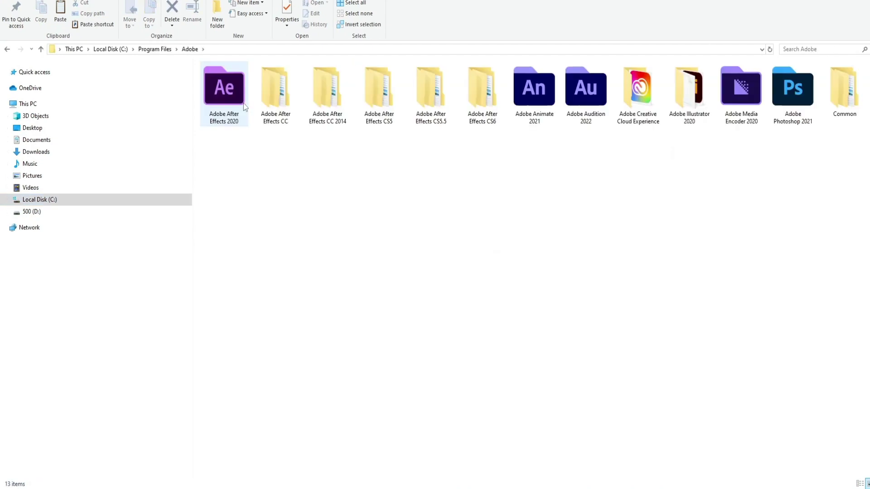
double_click(220, 89)
double_click(225, 80)
double_click(686, 187)
right_click(431, 204)
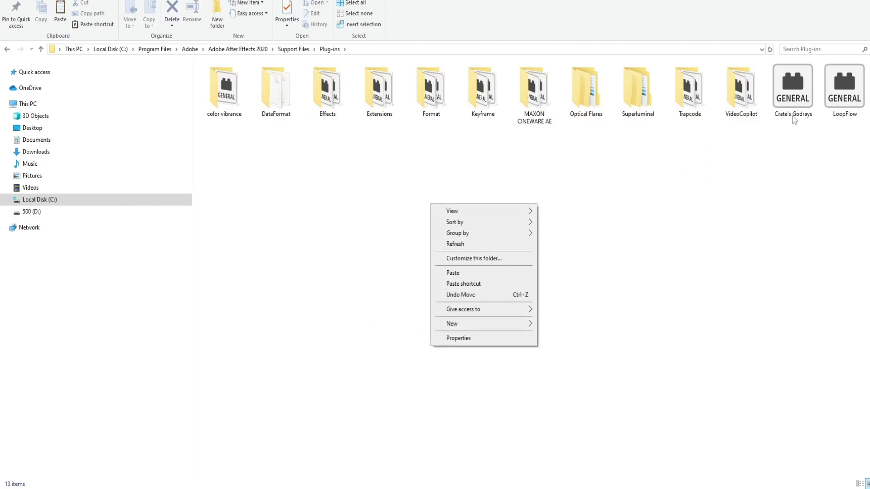
left_click(729, 203)
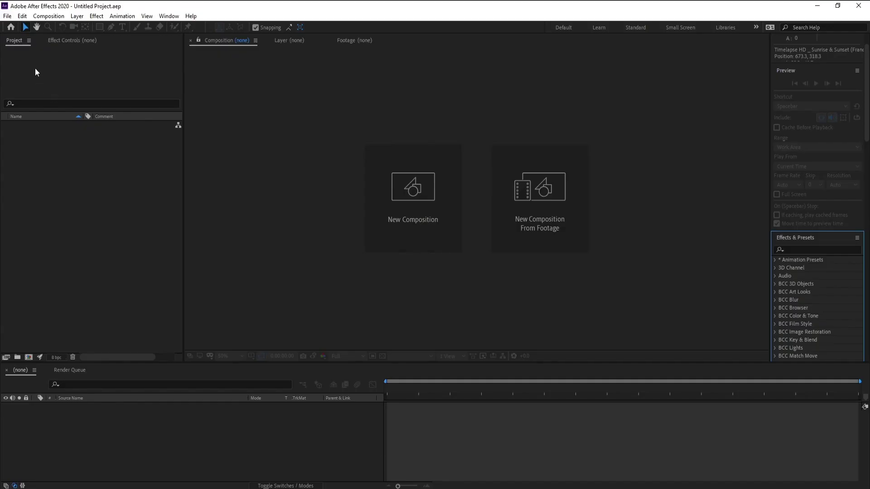
Step: Switch to After Effects and create a new composition, Comp 1, with the offered settings
left_click(50, 15)
left_click(62, 28)
left_click(426, 316)
Step: Import the video Timelapse HD _ Sunrise & Sunset (France).mp4 and place it as a layer in Comp 1
left_click(7, 16)
mouse_move(114, 149)
left_click(170, 150)
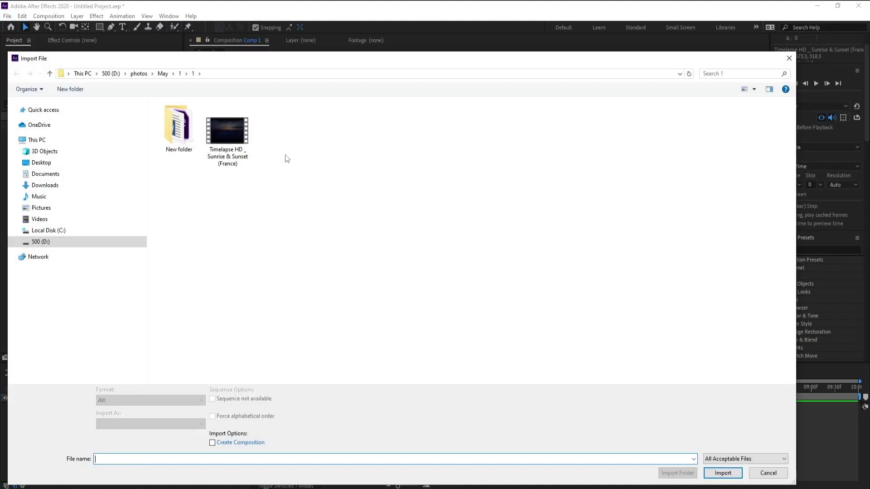
double_click(242, 139)
left_click_drag(48, 135, 149, 419)
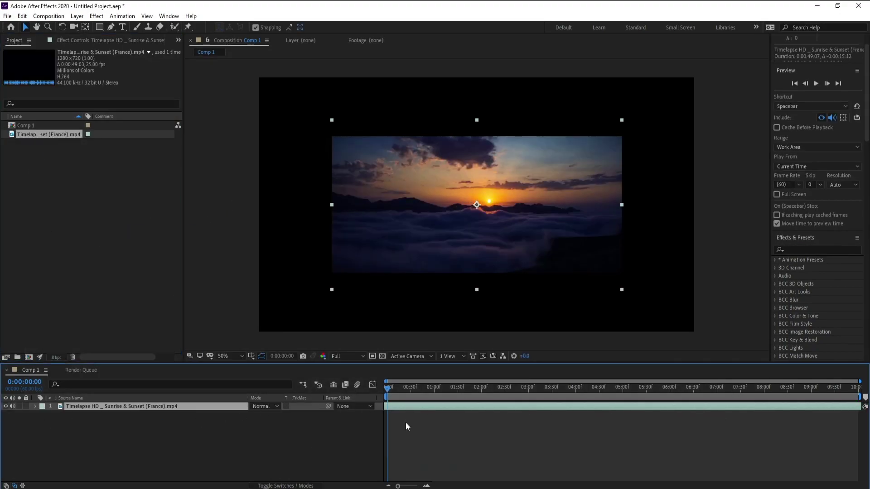
Step: Preview the timelapse to the composition's end, shift its layer later in time, and return the current time to 0:00:00:00
left_click_drag(387, 388, 858, 389)
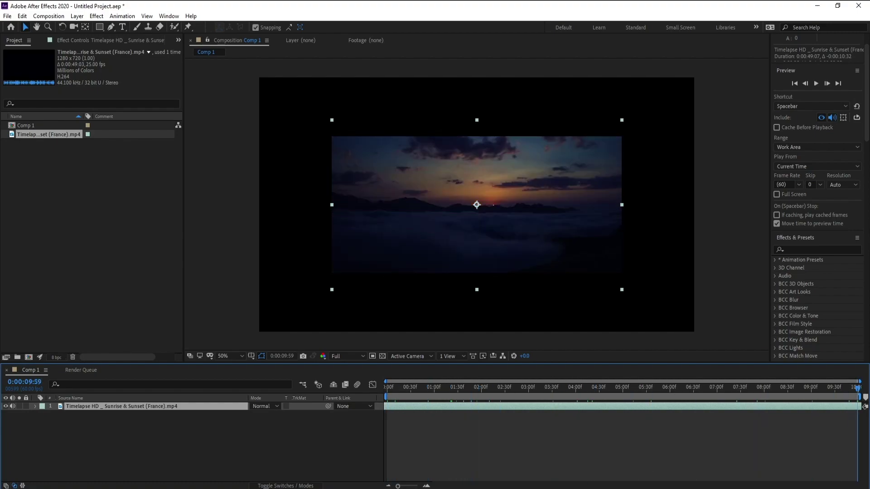
left_click_drag(624, 405, 860, 410)
left_click_drag(395, 390, 360, 390)
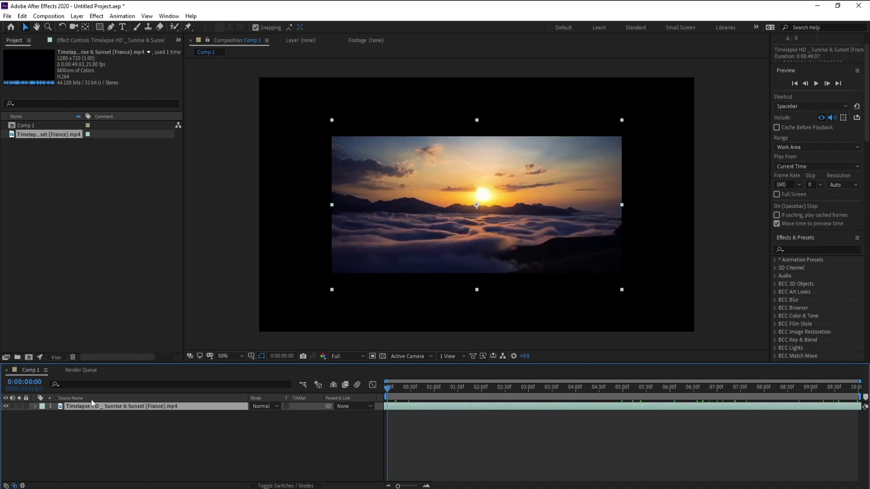
Step: Find the Crate's Godrays effect by searching for "crat" and apply it to the timelapse layer
left_click(804, 246)
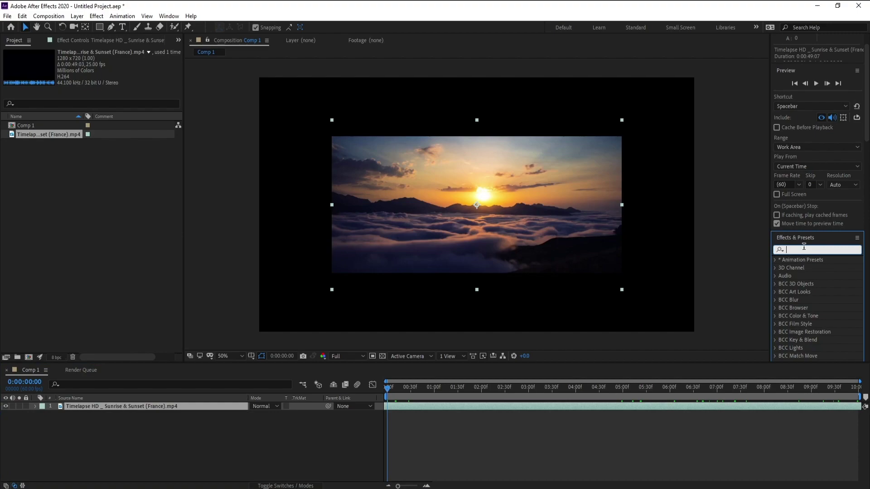
type("crat")
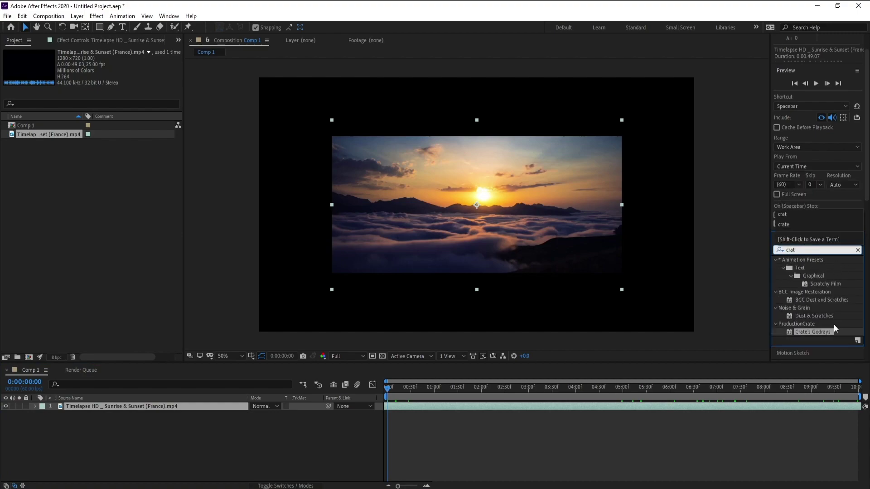
double_click(824, 332)
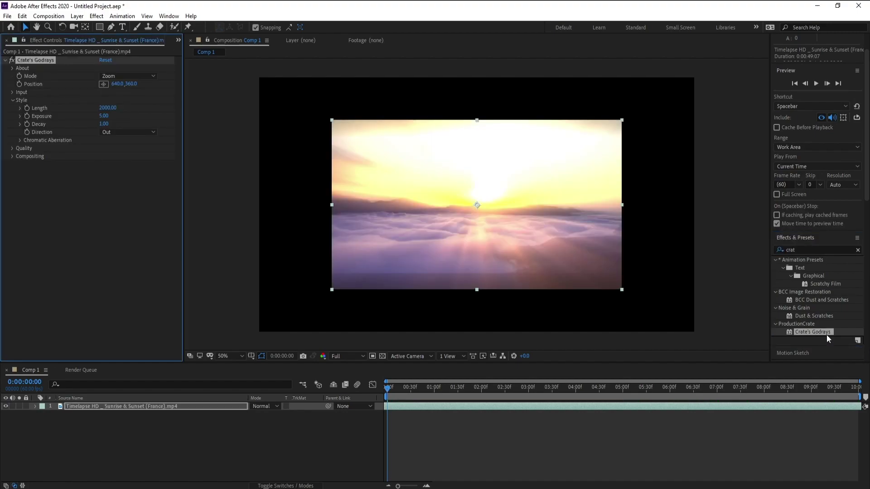
Step: Scale the timelapse layer to 152% to fill the frame, preview other moments, and return to the composition's start
left_click(121, 406)
key("s")
left_click_drag(262, 418, 294, 424)
left_click(654, 388)
left_click(438, 387)
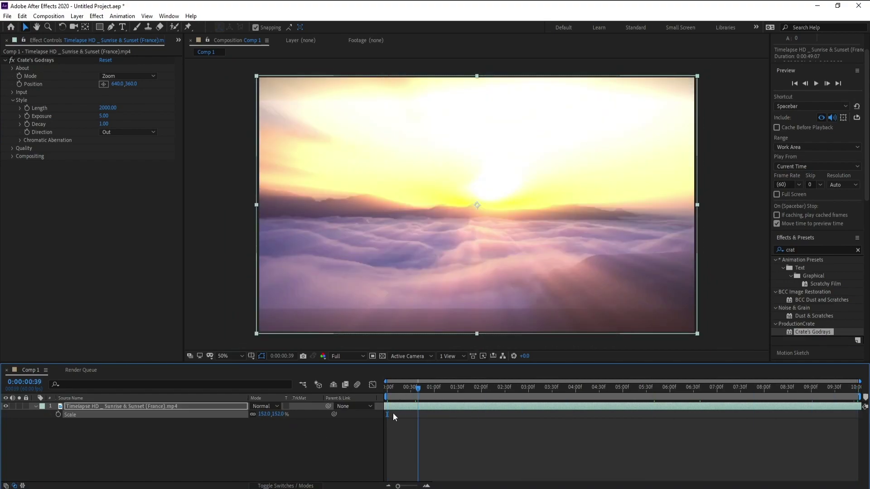
key("Home")
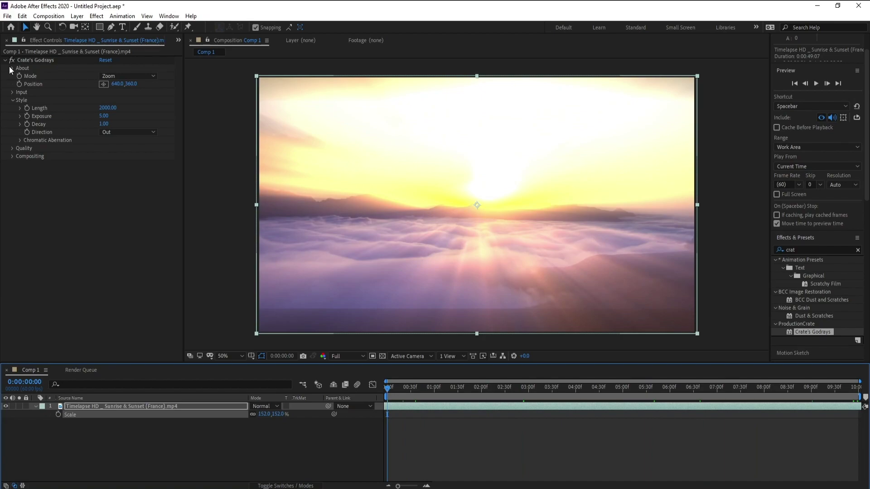
Step: Turn the Crate's Godrays effect off and on again to compare the image with and without rays
left_click(12, 61)
left_click(11, 60)
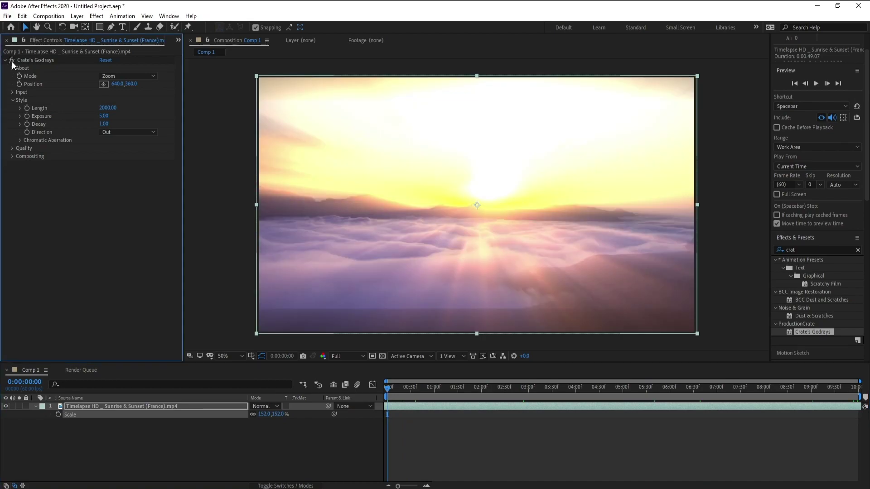
Step: Move the Godrays effect's origin point onto the sun, with Position at about 675.5, 308.2
left_click_drag(477, 205, 482, 200)
key("ctrl+z")
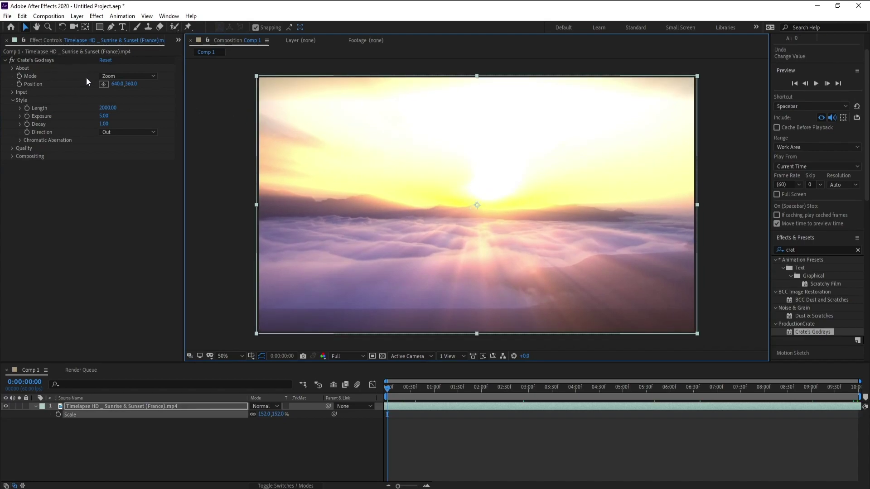
left_click_drag(131, 84, 157, 86)
left_click_drag(476, 230, 491, 188)
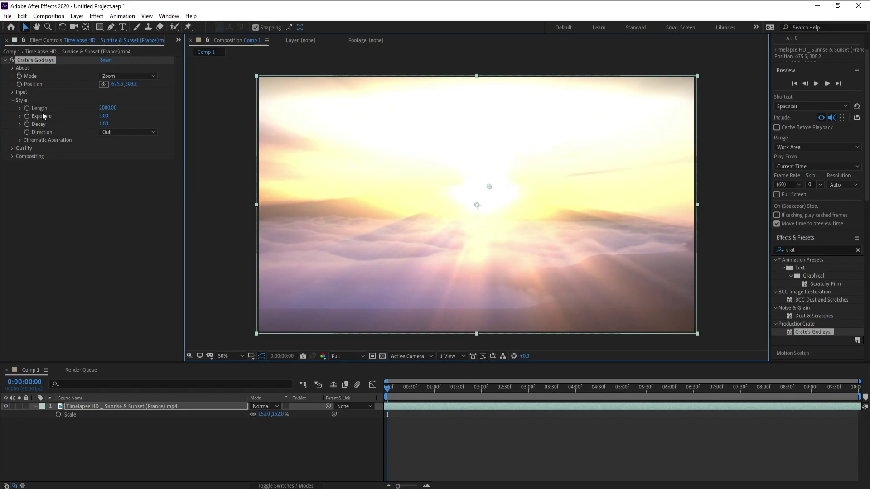
Step: Set the Godrays effect's Length to 1000 and its Exposure to 2
left_click(108, 108)
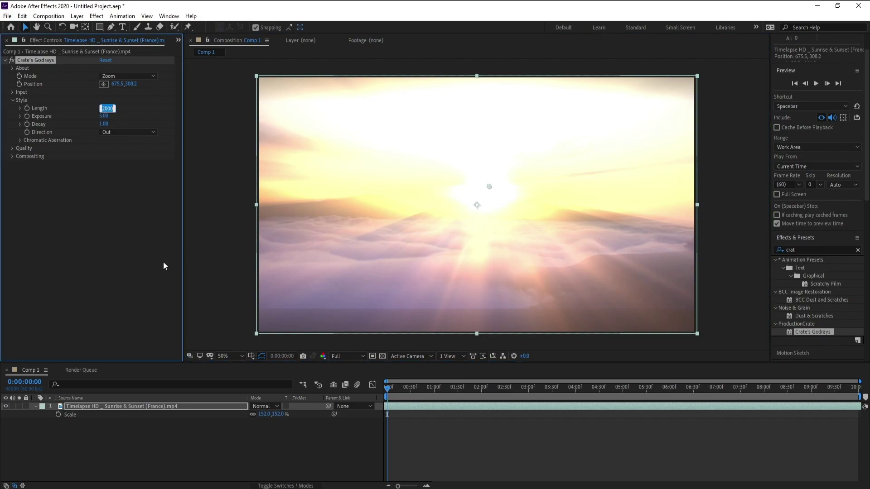
type("1")
key("Return")
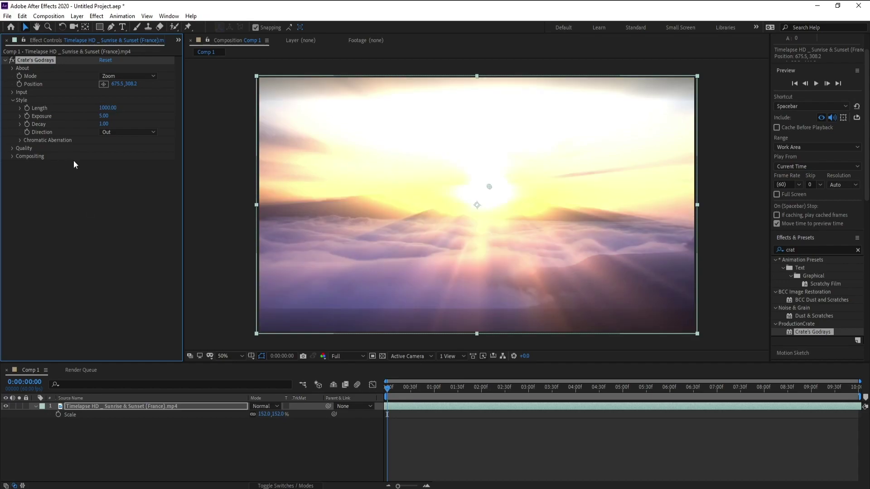
left_click_drag(100, 119, 78, 118)
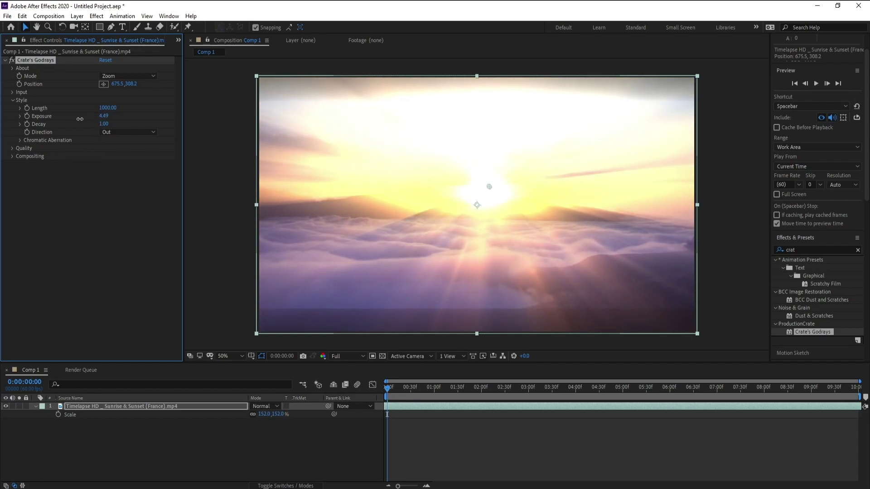
left_click(103, 116)
type("2")
key("Return")
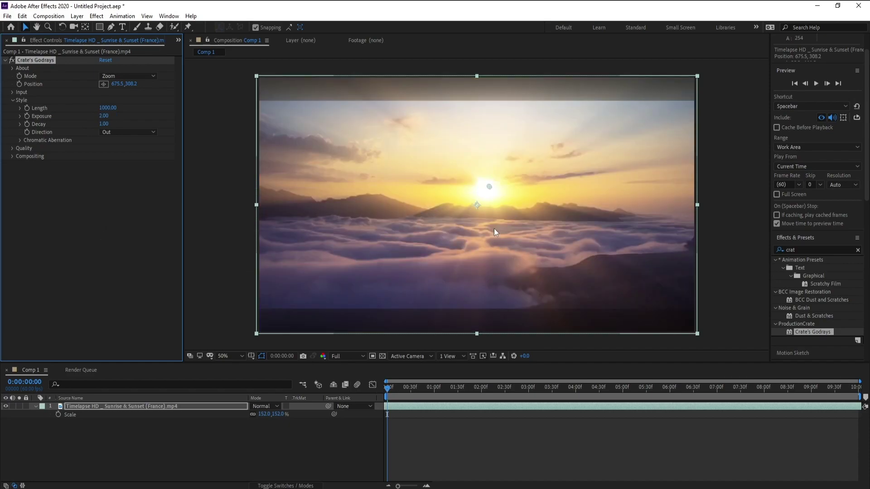
Step: Compare the image with Crate's Godrays off and on, and scale the timelapse layer up to 185%
left_click(12, 60)
left_click(12, 60)
left_click_drag(272, 414, 299, 414)
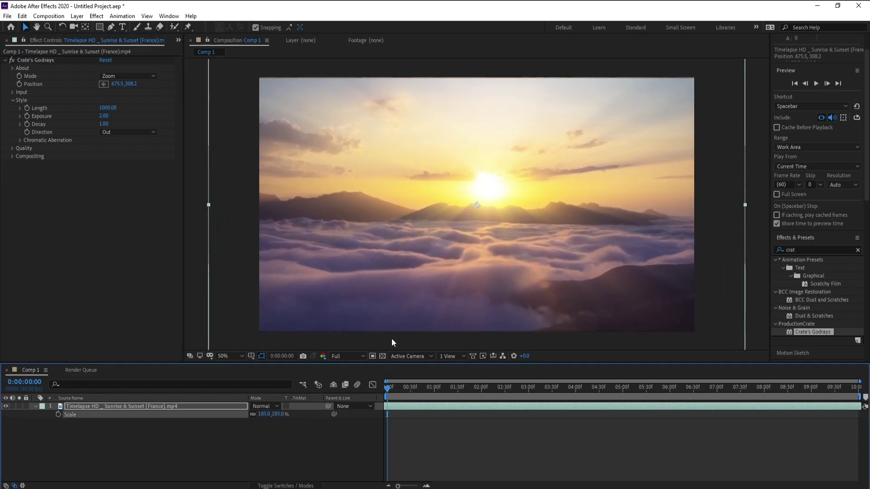
left_click(479, 202)
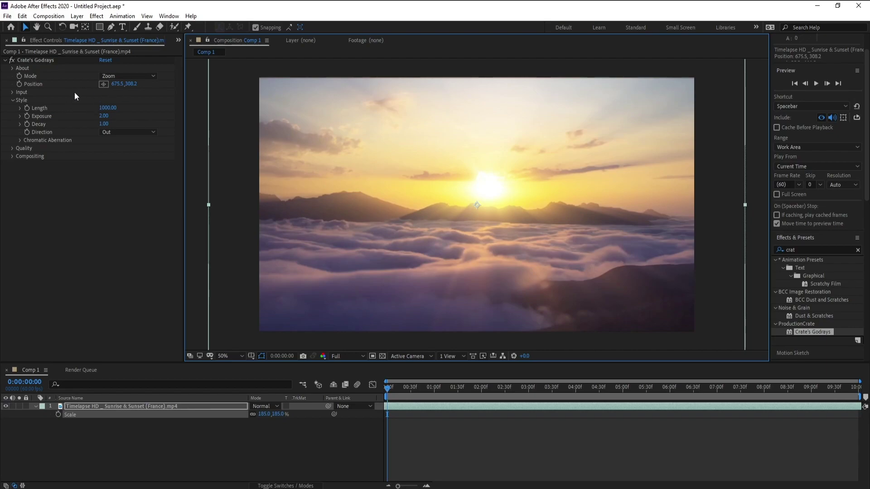
Step: Set the Godrays input Threshold to 38% and Threshold Smooth to 22%
left_click(12, 92)
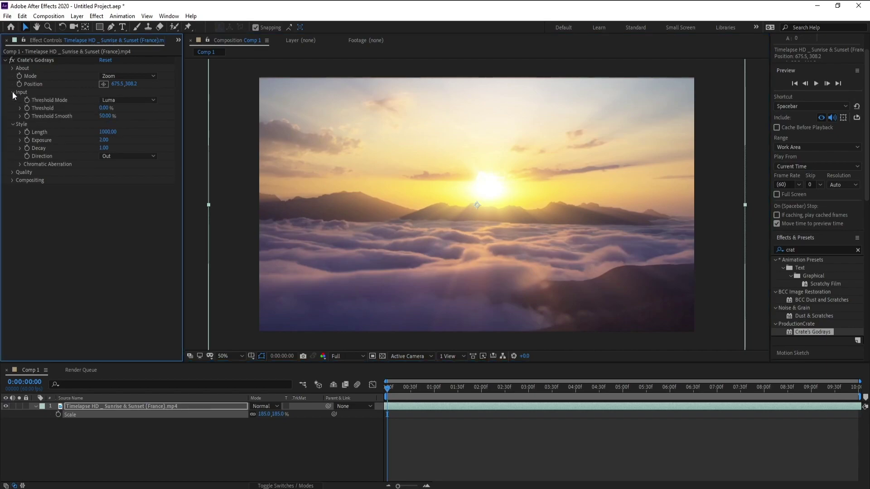
left_click_drag(104, 111, 63, 118)
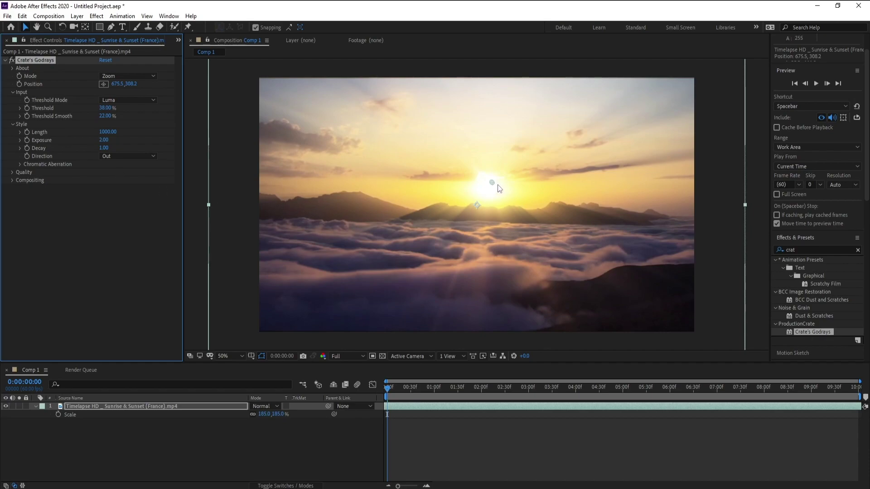
Step: At the composition's start, adjust the Godrays origin on the sun to about 672.3, 308.2 and enable keyframing for Position
left_click_drag(387, 388, 352, 398)
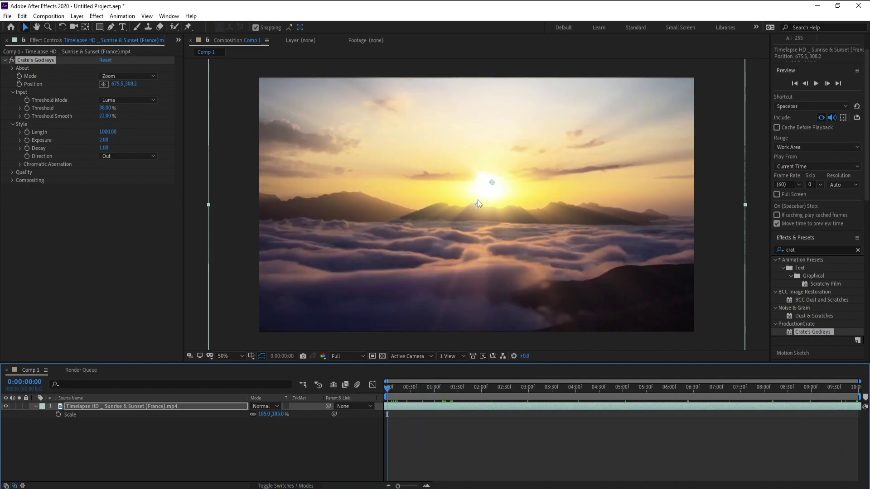
left_click_drag(492, 183, 491, 183)
left_click(387, 389)
left_click(21, 83)
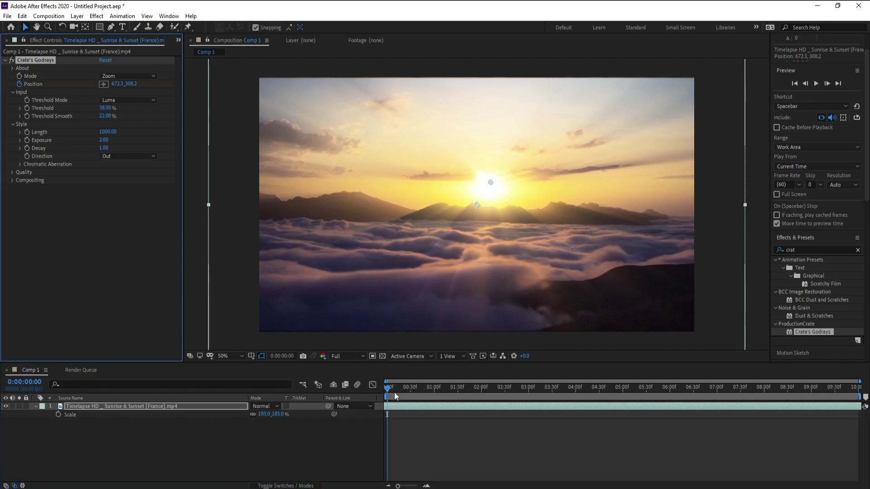
Step: Keyframe the Godrays Position onto the sun at about 652.8, 327.6 at 0:00:03:12 and 691.7, 339.5 at 0:00:09:59
left_click_drag(388, 389, 540, 390)
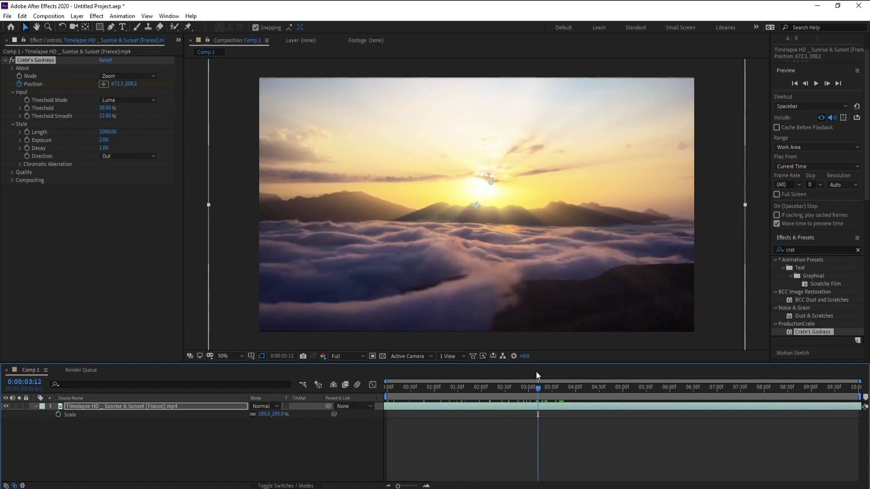
left_click_drag(493, 183, 480, 191)
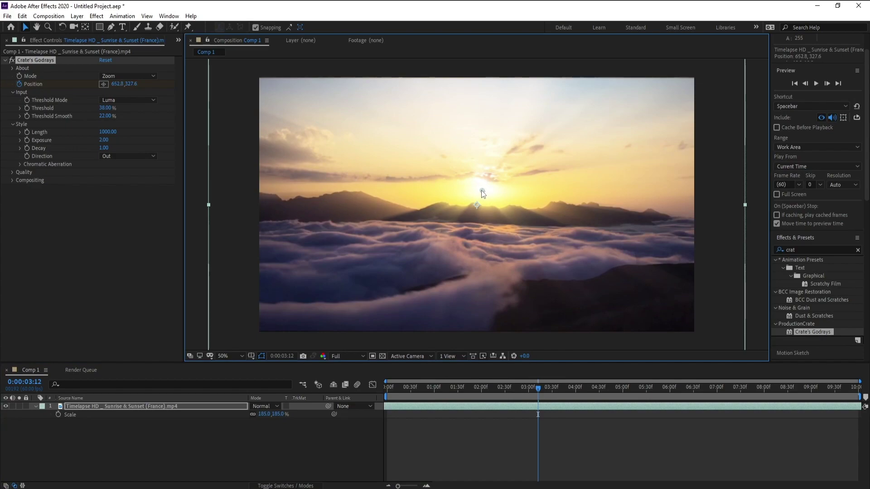
left_click_drag(538, 388, 858, 406)
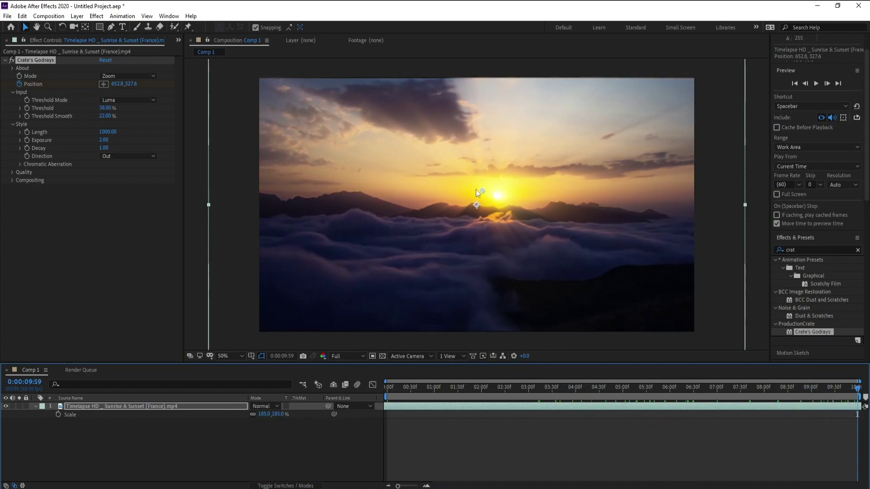
left_click_drag(481, 191, 499, 198)
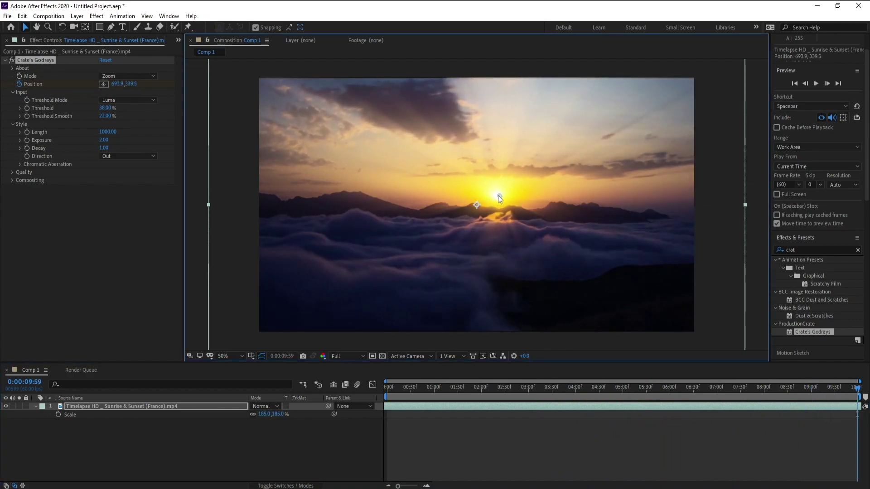
left_click(577, 427)
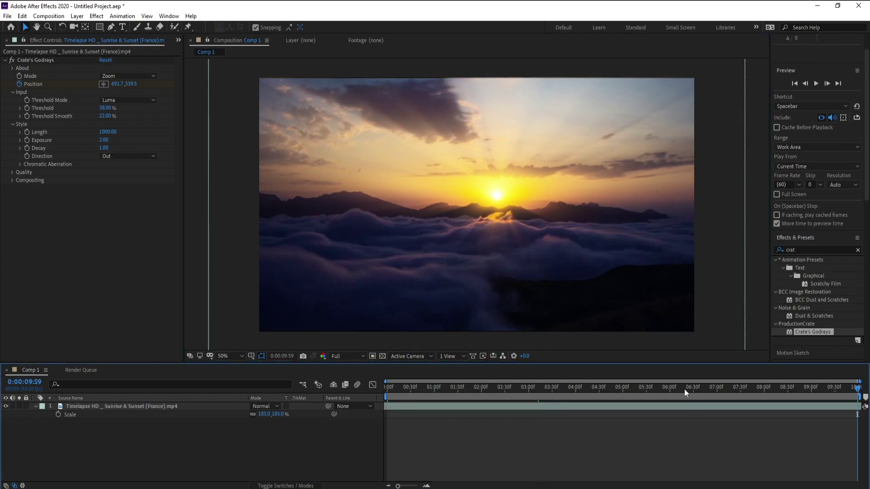
Step: Select the timelapse layer and scrub back to the composition's start to check how the rays follow the sun
left_click(774, 404)
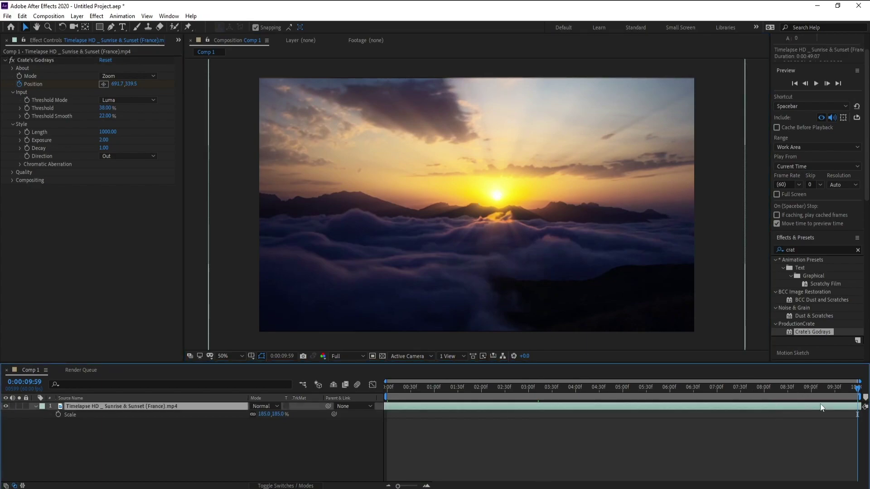
left_click_drag(768, 389, 675, 390)
left_click_drag(574, 414, 382, 417)
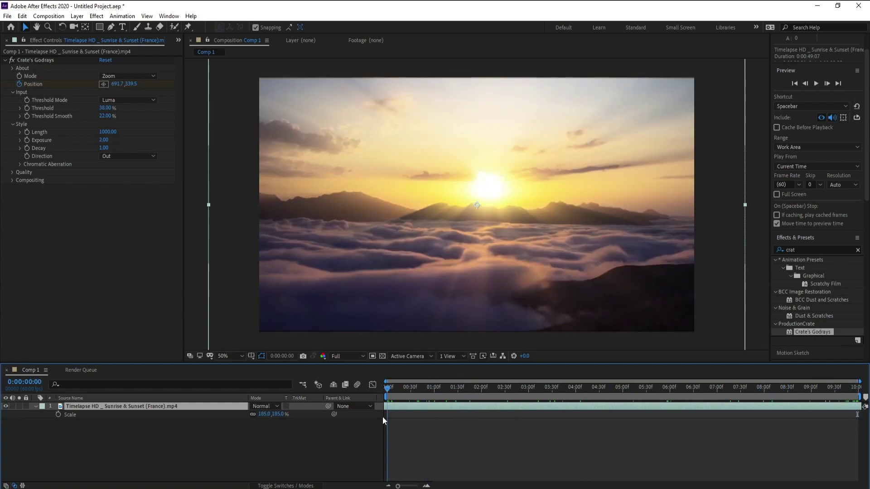